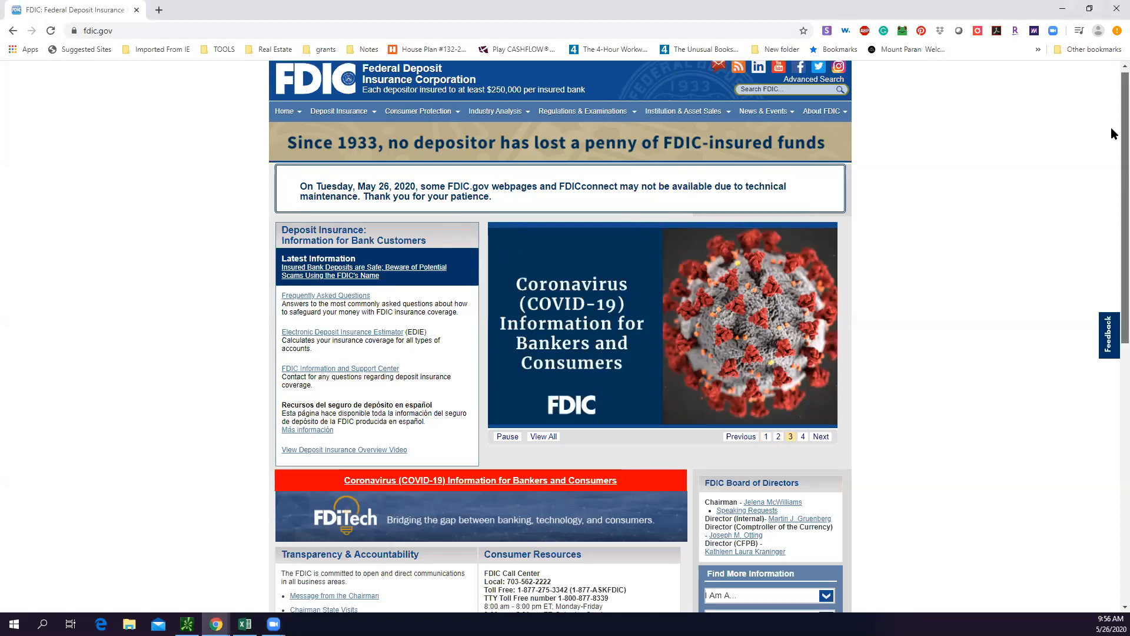
# Open the Researchers & Analysts quick links from the FDIC home page
pyautogui.scroll(-1, 1111, 141)
pyautogui.scroll(-2, 1111, 165)
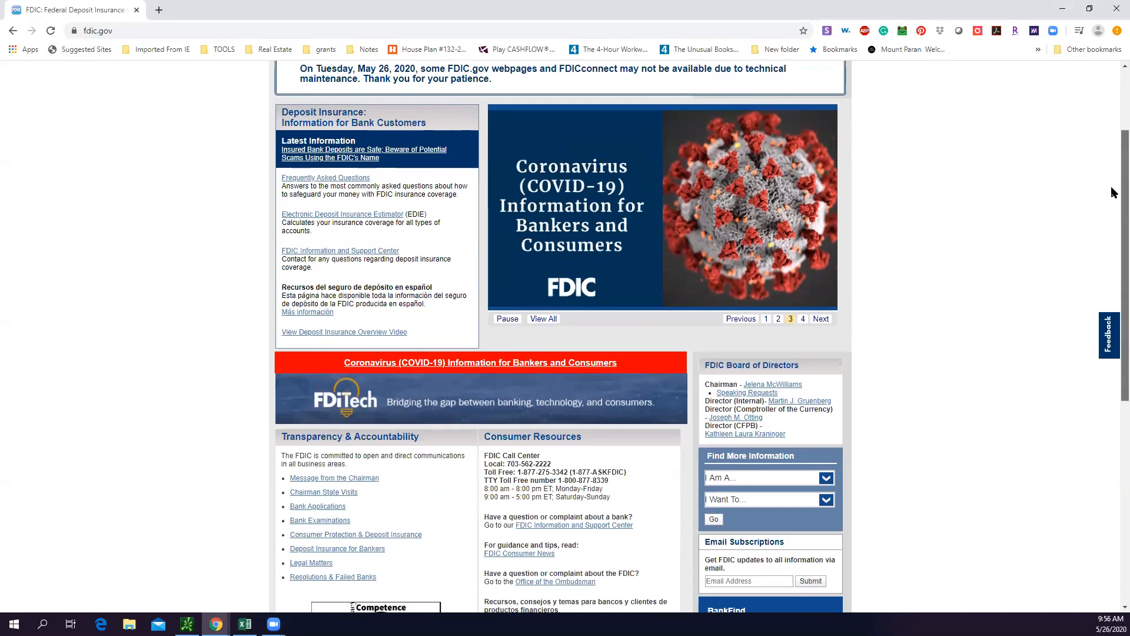
pyautogui.scroll(-3, 1111, 235)
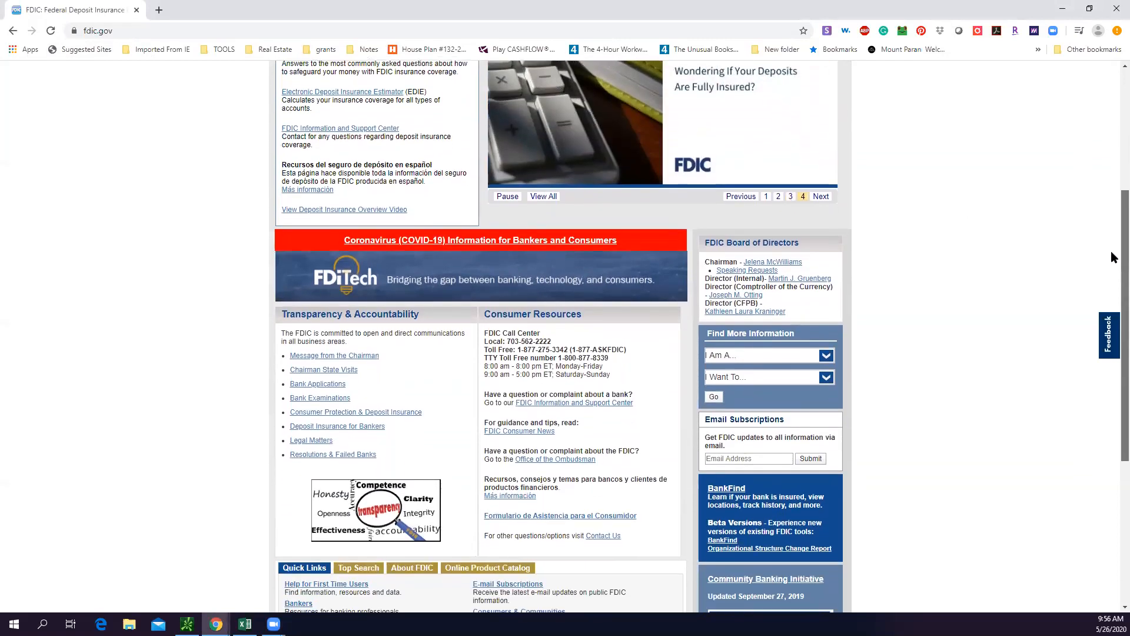
pyautogui.scroll(-1, 1109, 337)
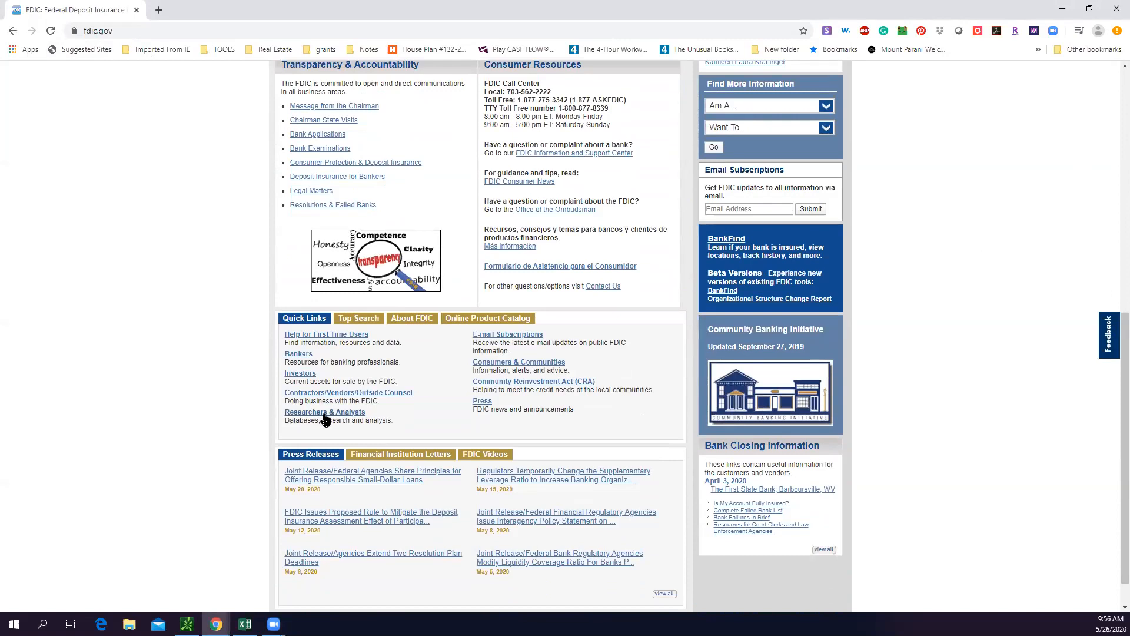
pyautogui.click(344, 414)
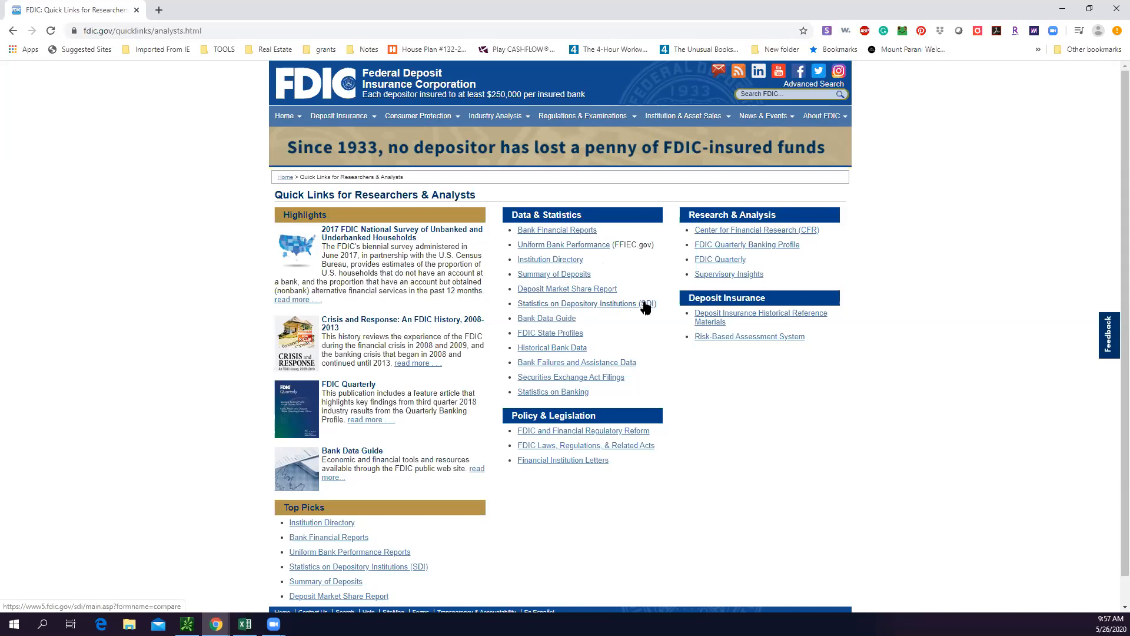
# Open the Custom Financial Data - SDI download page within Statistics on Depository Institutions (SDI)
pyautogui.click(613, 307)
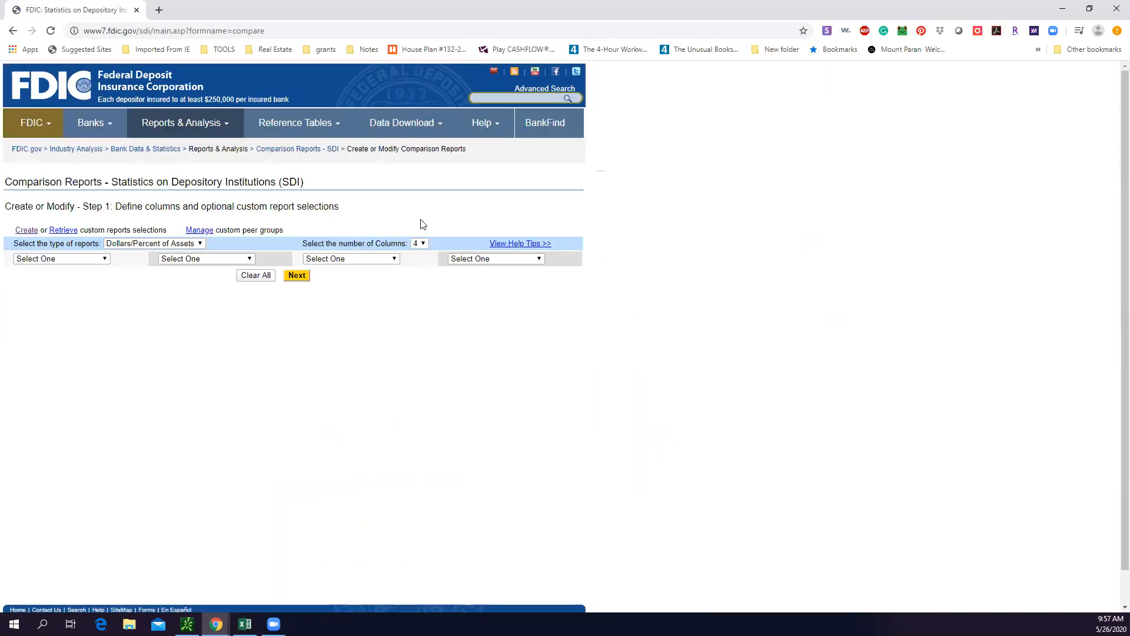
pyautogui.moveTo(421, 136)
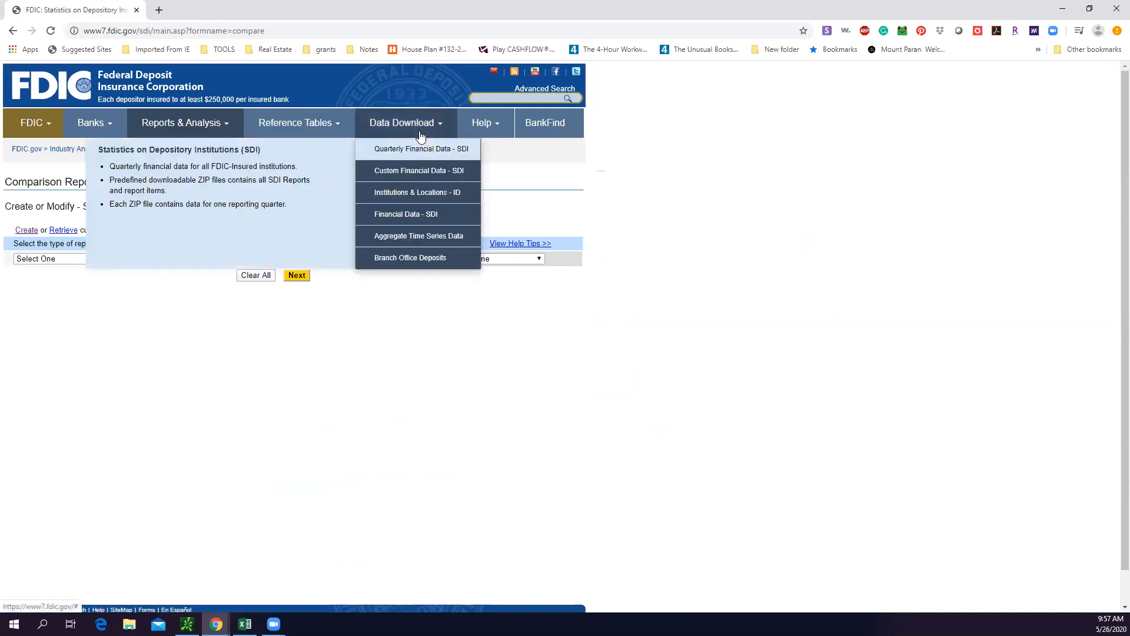
pyautogui.click(435, 179)
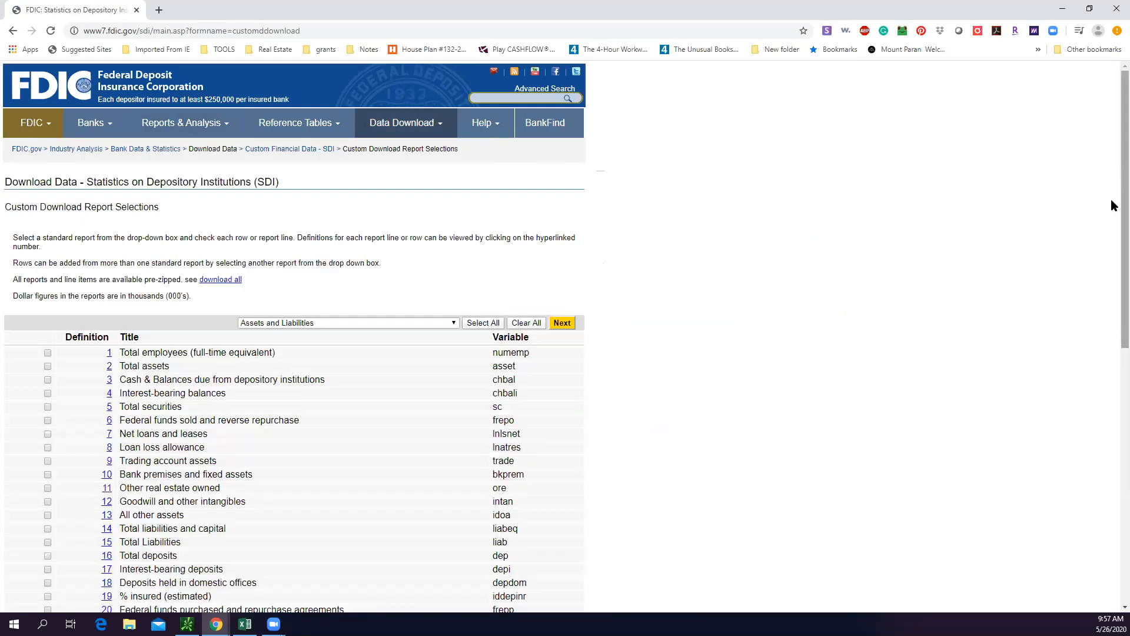
# Include Other real estate owned and Total assets from the Assets and Liabilities report in the custom download
pyautogui.scroll(-2, 1111, 180)
pyautogui.scroll(-3, 1112, 221)
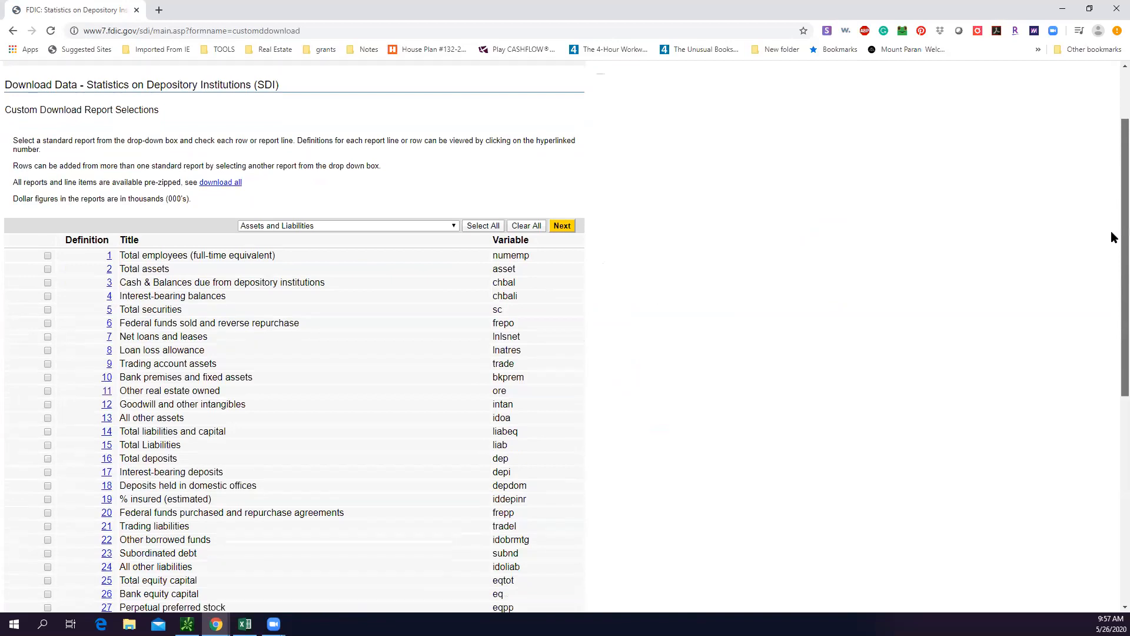
pyautogui.scroll(-1, 1095, 312)
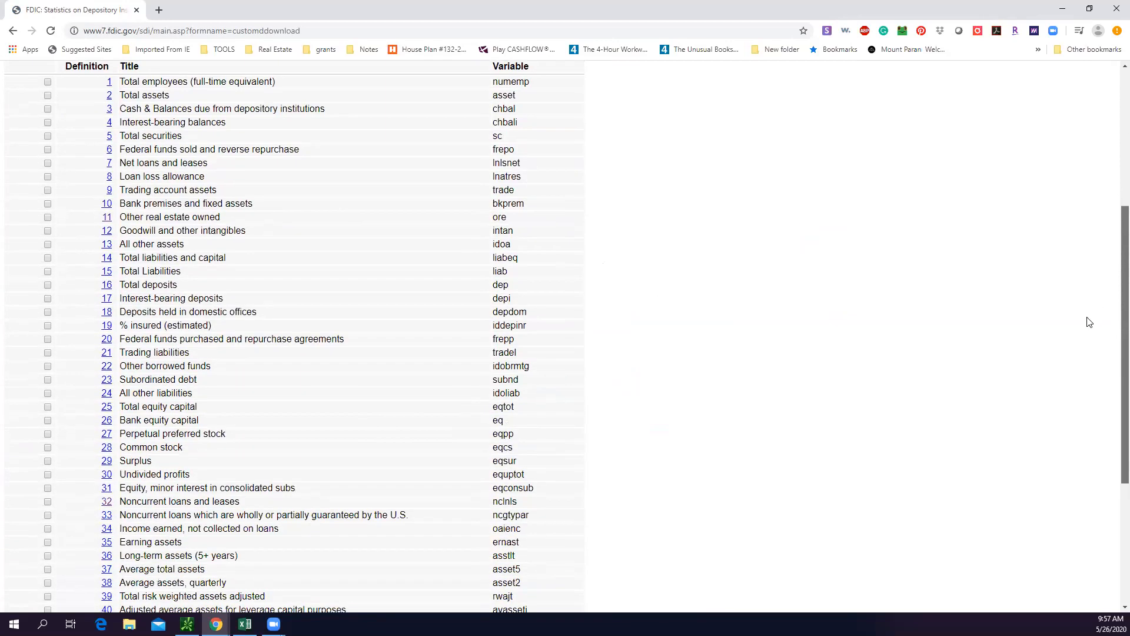
pyautogui.scroll(-1, 1090, 322)
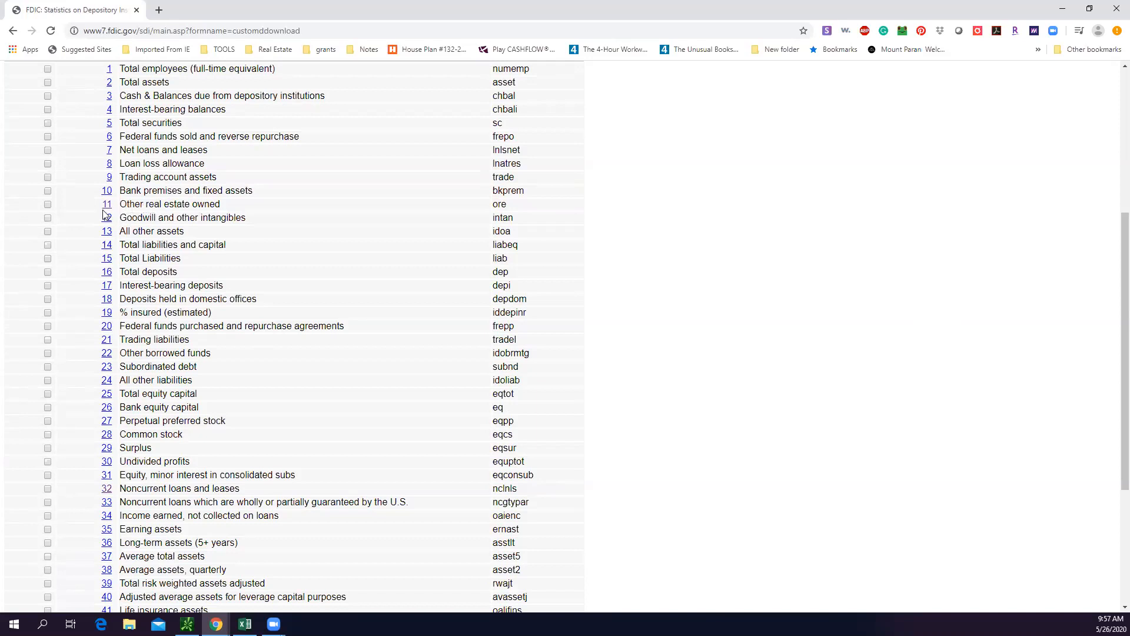
pyautogui.click(47, 205)
pyautogui.scroll(2, 1111, 259)
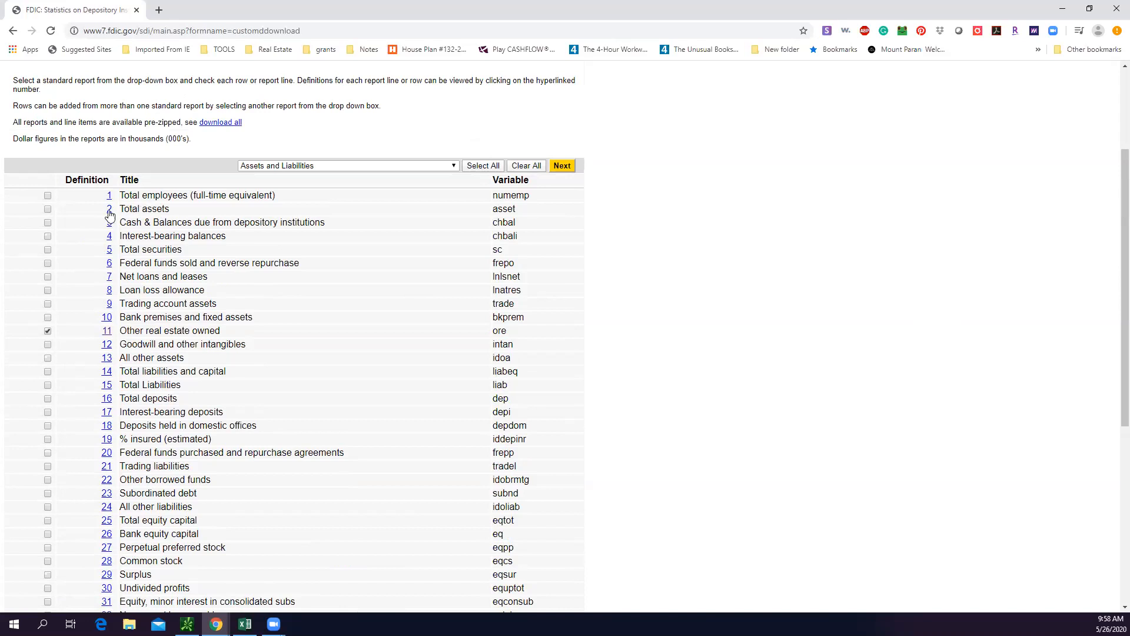
pyautogui.click(48, 210)
# From the Other Real Estate Owned report, include Other real estate owned plus the 1-4 family residential, Multi-family residential and Commercial real estate lines
pyautogui.click(412, 166)
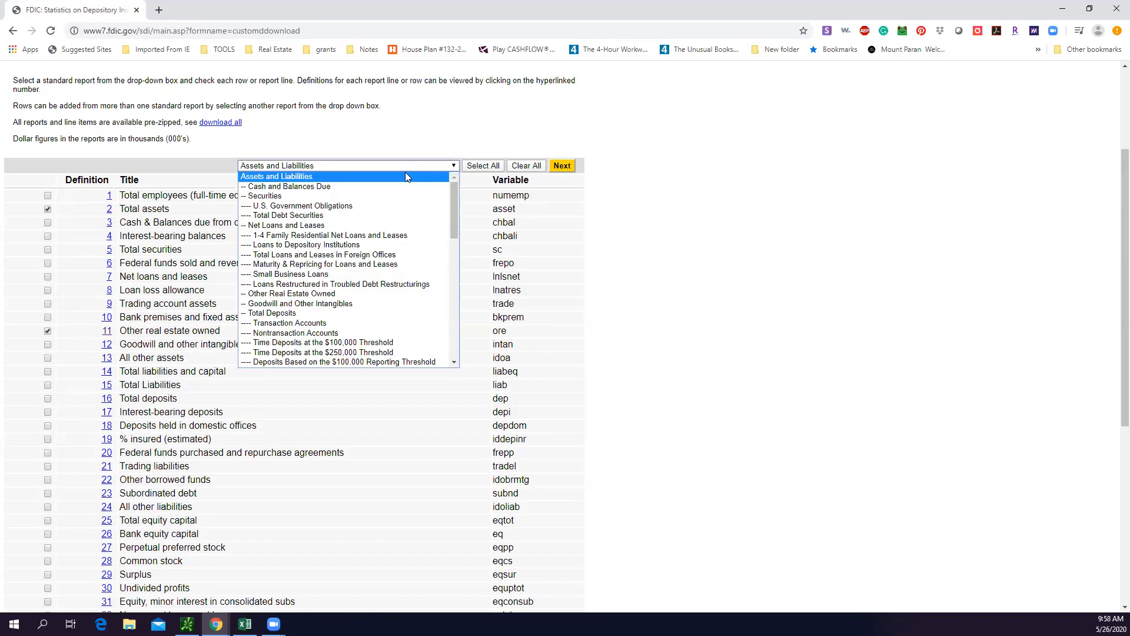
pyautogui.click(338, 295)
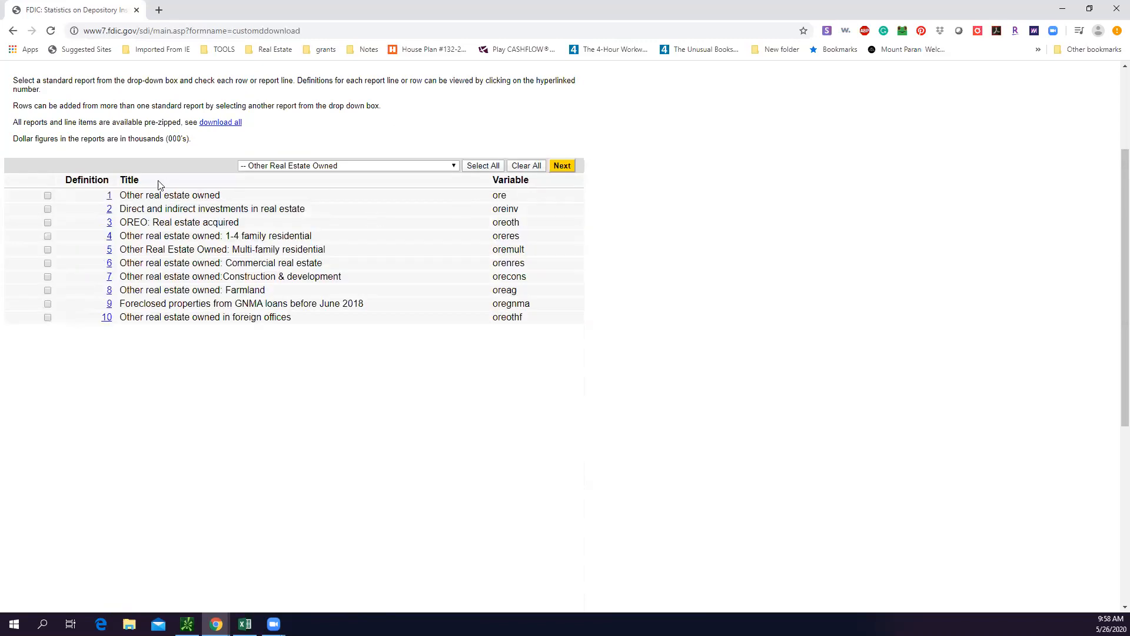
pyautogui.click(47, 196)
pyautogui.click(47, 250)
pyautogui.click(47, 263)
# Accept the custom report selections and continue to the institution criteria for the download
pyautogui.click(562, 167)
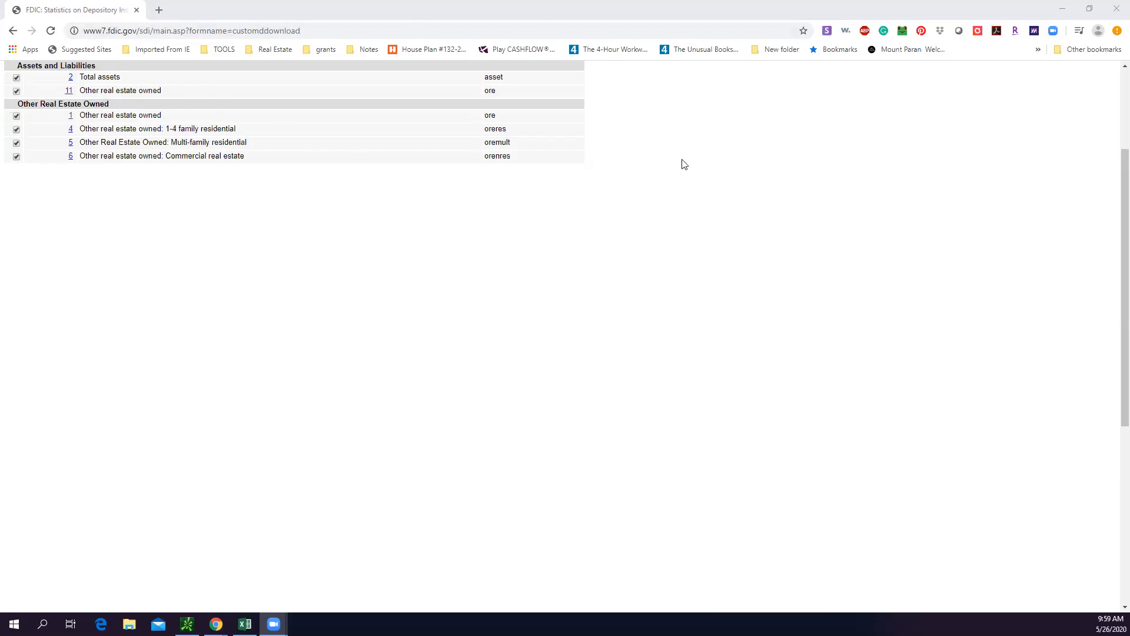
pyautogui.scroll(2, 1112, 200)
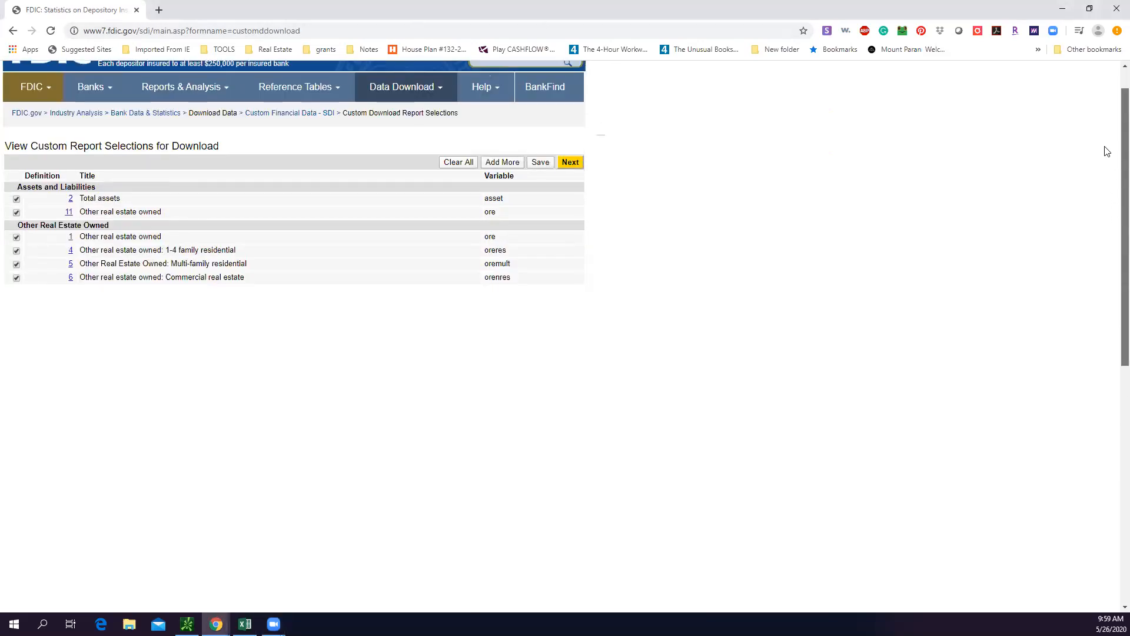
pyautogui.click(570, 162)
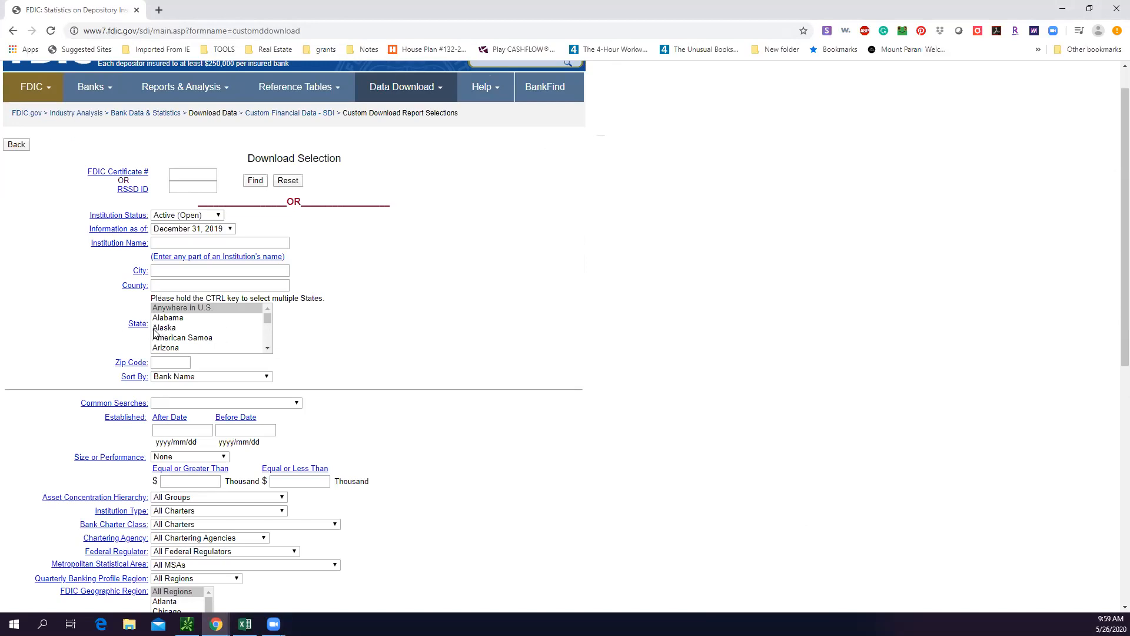
# Set the state criterion of the download selection to Georgia
pyautogui.moveTo(267, 324); pyautogui.dragTo(267, 329)
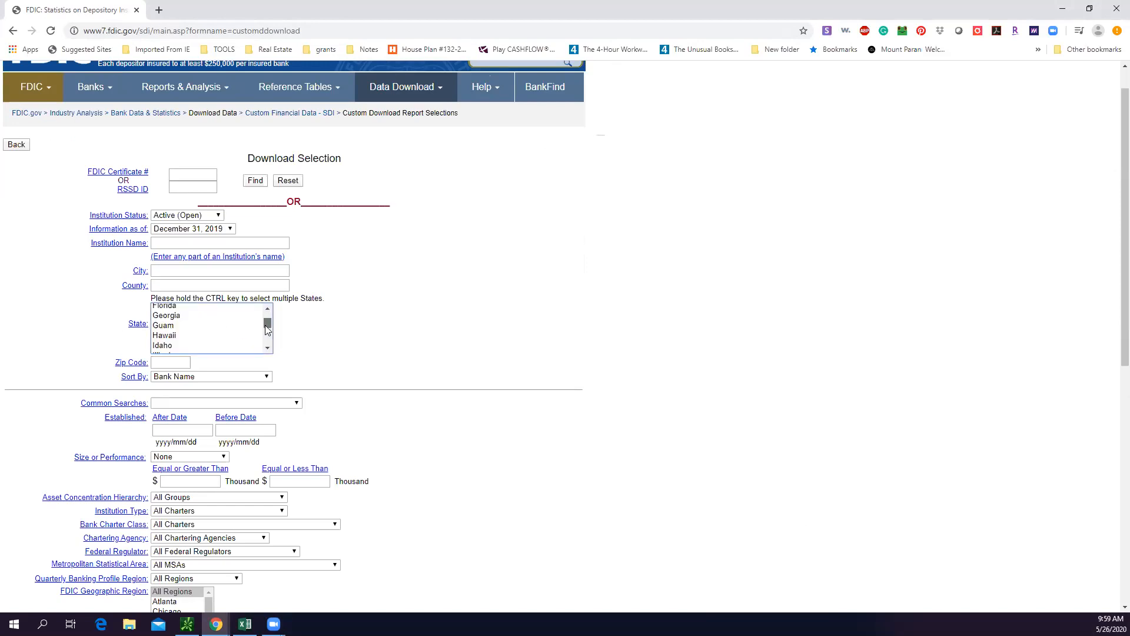
pyautogui.click(172, 317)
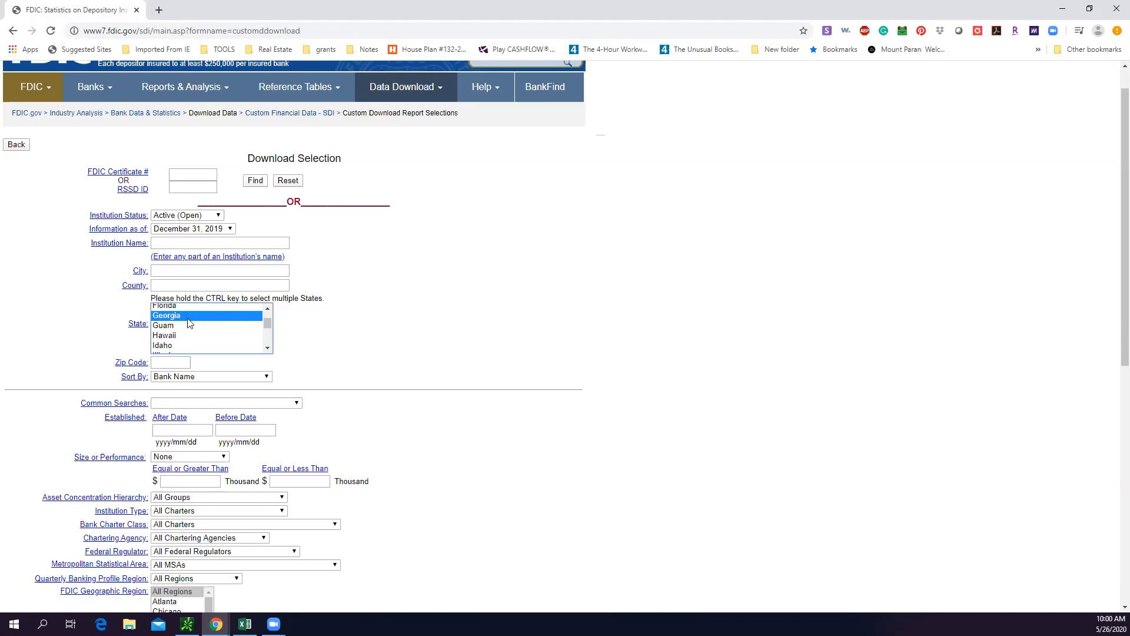
# Add Hawaii and Florida to the state selection and deselect both again
pyautogui.keyDown('ctrl'); pyautogui.click(180, 335); pyautogui.keyUp('ctrl')
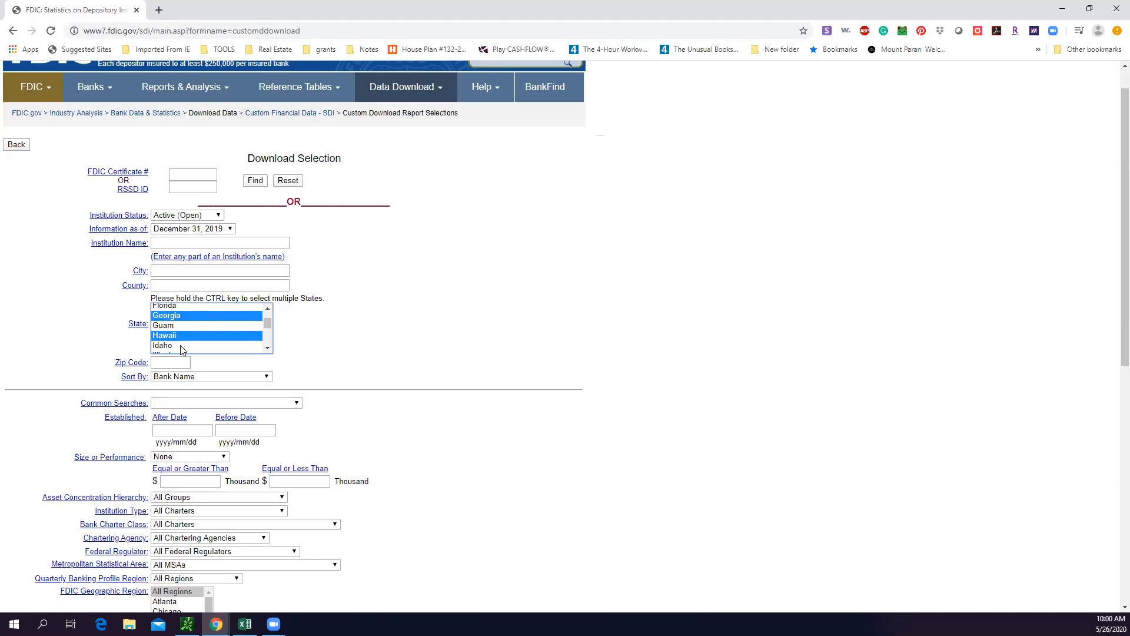
pyautogui.keyDown('ctrl'); pyautogui.click(174, 306); pyautogui.keyUp('ctrl')
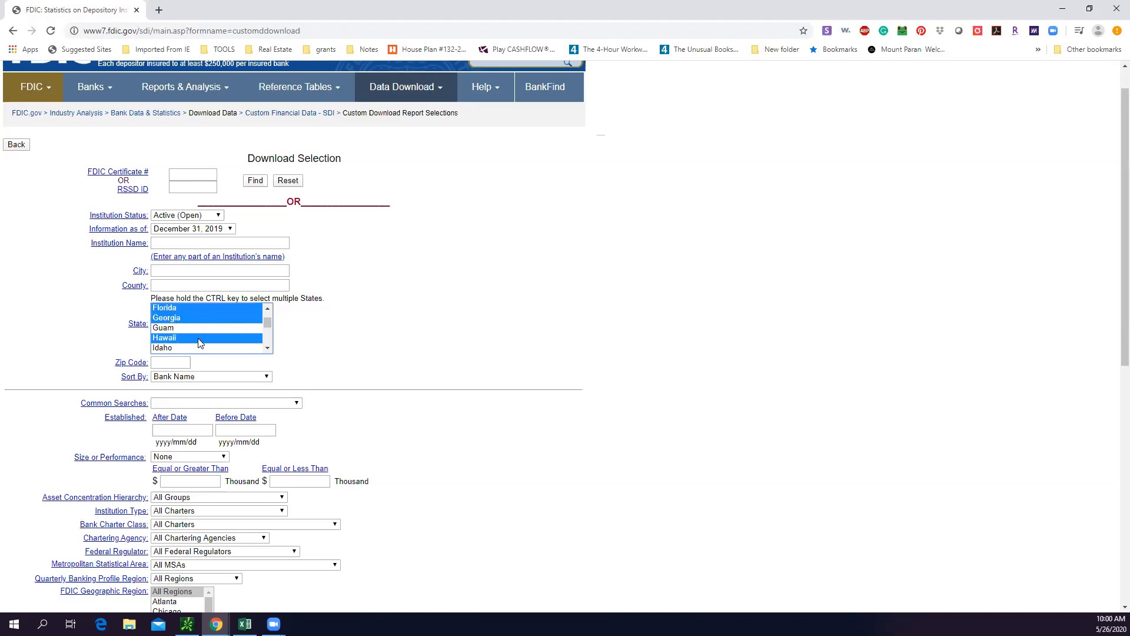
pyautogui.keyDown('ctrl'); pyautogui.click(199, 339); pyautogui.keyUp('ctrl')
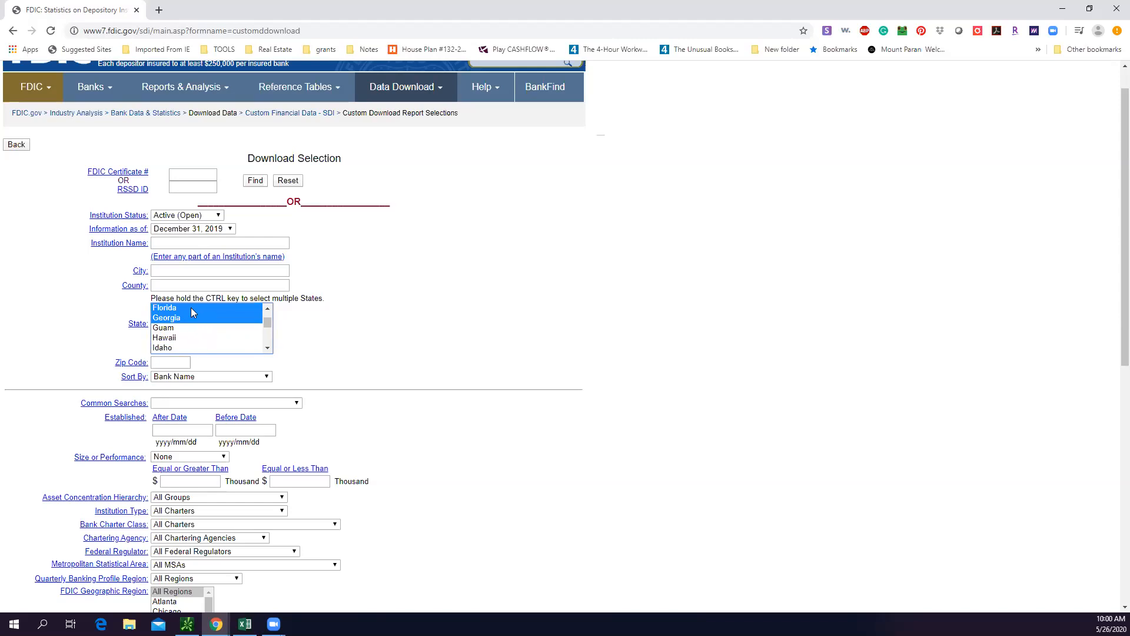
pyautogui.keyDown('ctrl'); pyautogui.click(191, 308); pyautogui.keyUp('ctrl')
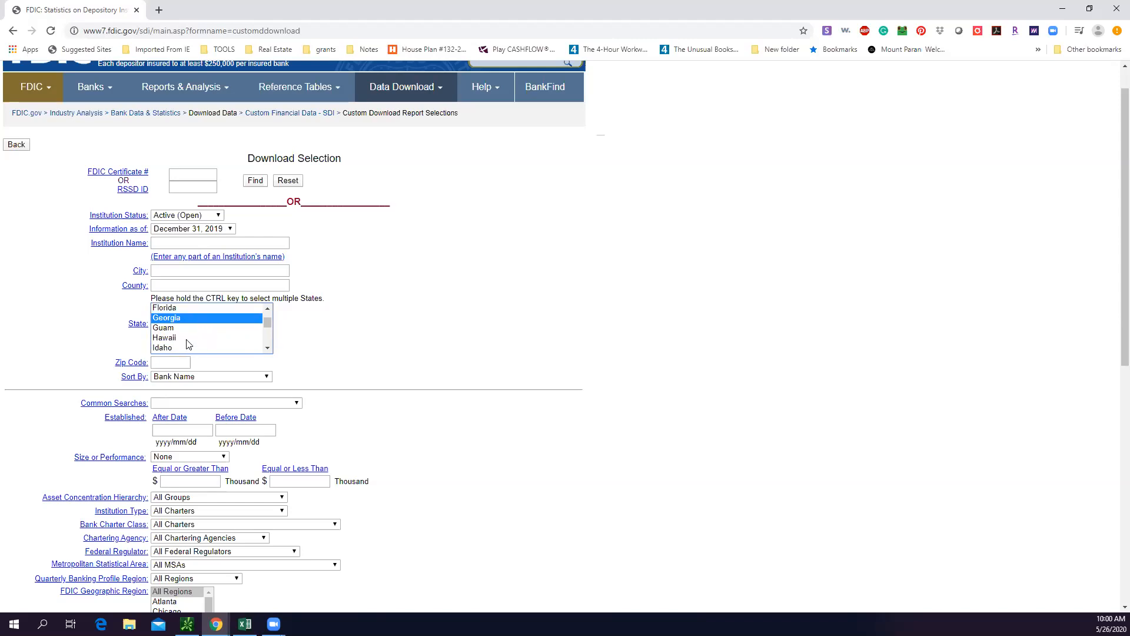
# Find the institutions matching the criteria, and switch to Excel with the downloaded SDI_Download_Data.csv
pyautogui.click(255, 180)
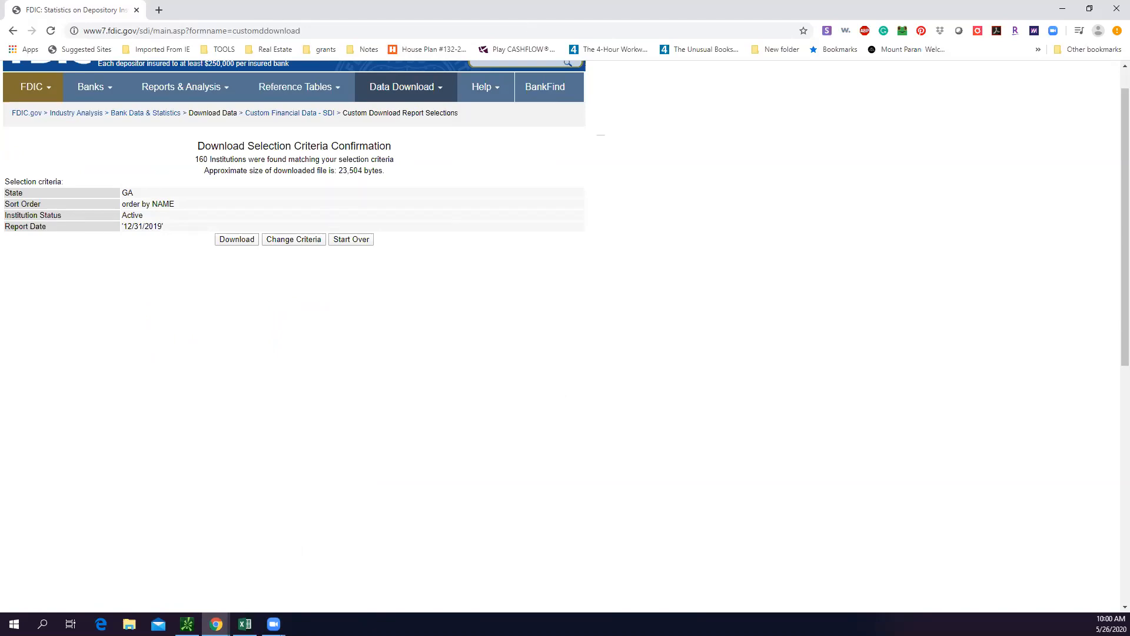
pyautogui.hotkey('alt', 'Tab')
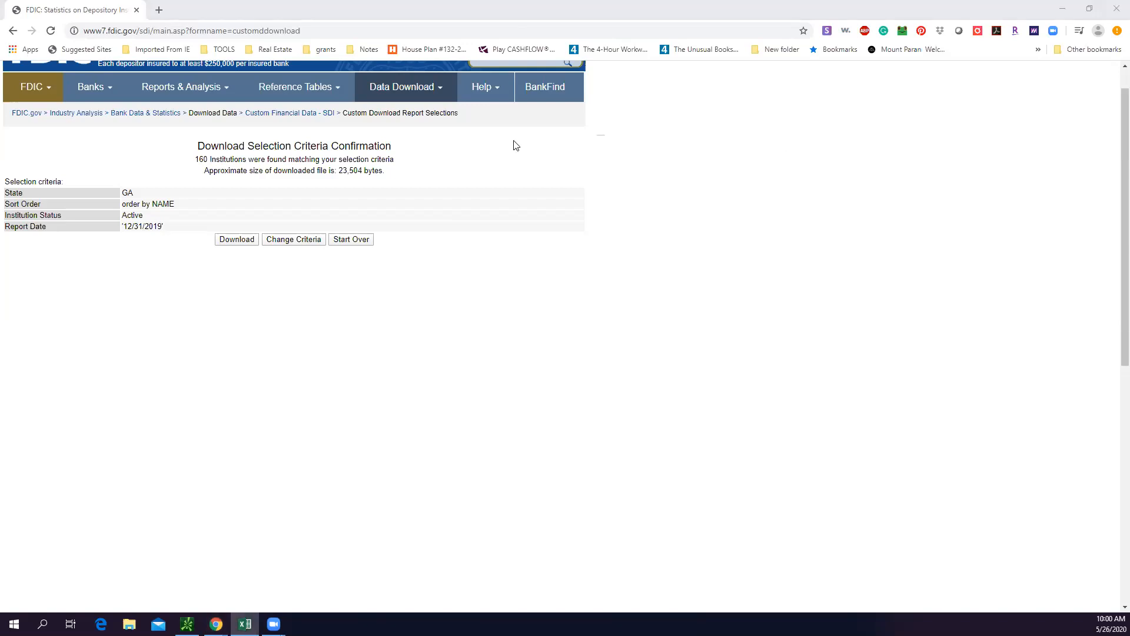
pyautogui.click(407, 87)
pyautogui.hotkey('alt', 'Tab')
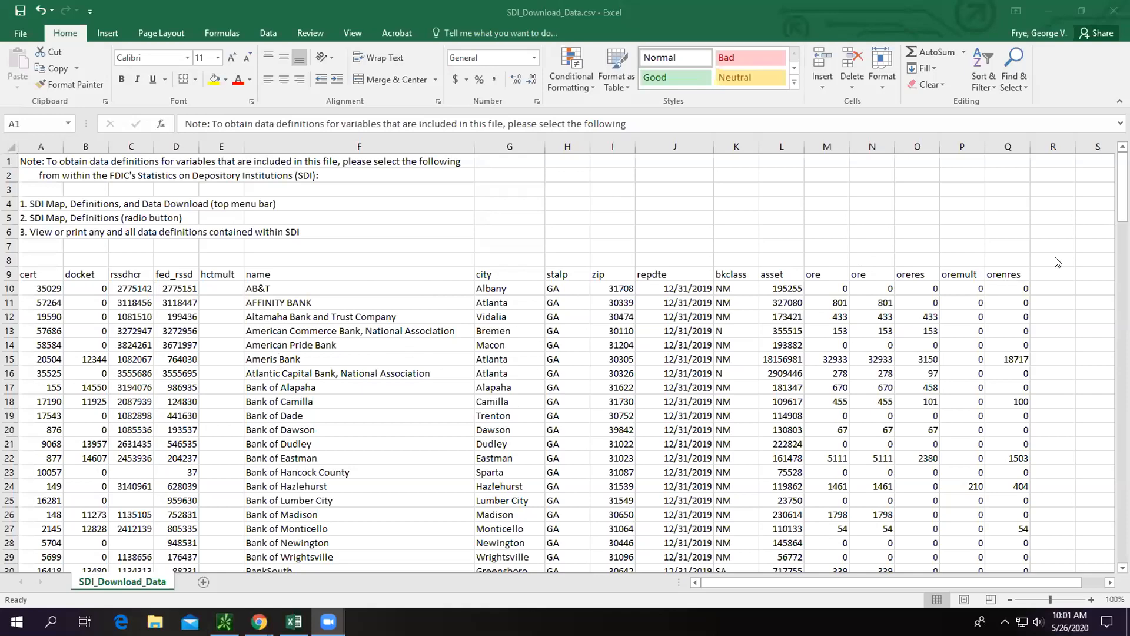
# Examine the list of Georgia banks from first to last row, including Ameris Bank's other real estate owned (ore) value
pyautogui.moveTo(1123, 211); pyautogui.dragTo(1090, 556)
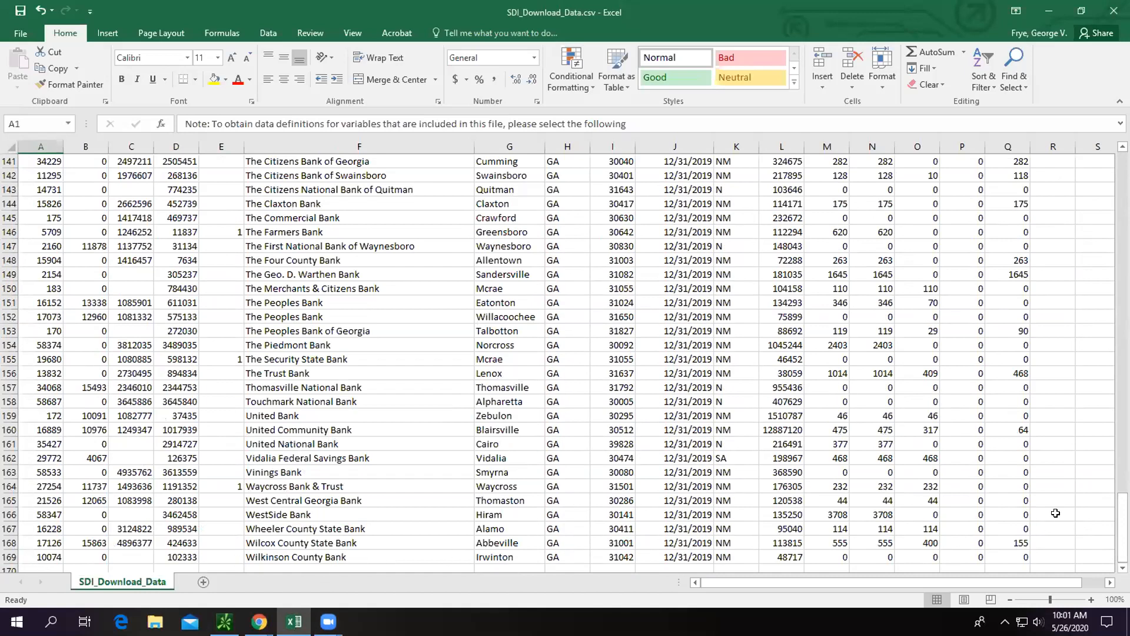
pyautogui.moveTo(1122, 525); pyautogui.dragTo(1102, 156)
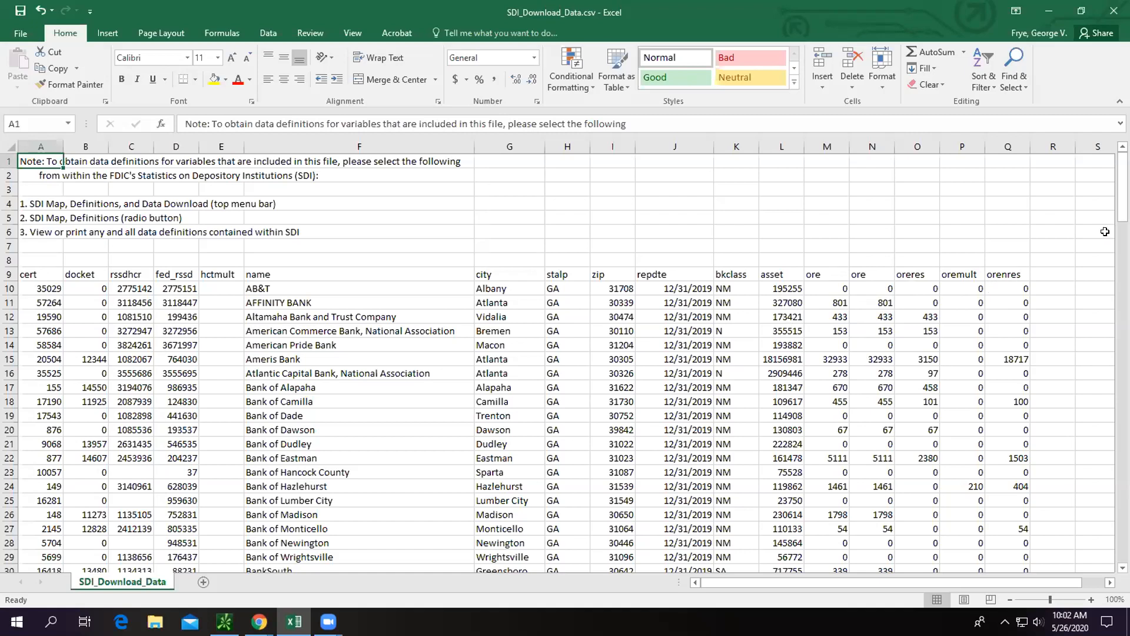
pyautogui.moveTo(1123, 213)
pyautogui.mouseDown()
pyautogui.moveTo(1122, 249)
pyautogui.moveTo(1123, 231)
pyautogui.mouseUp()
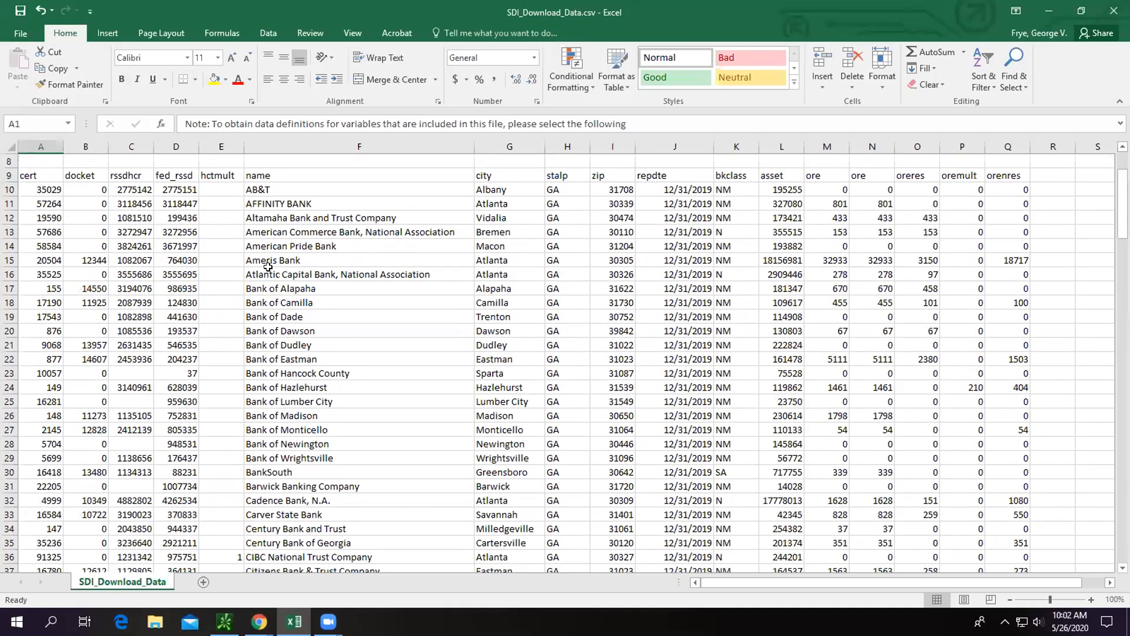
pyautogui.click(834, 259)
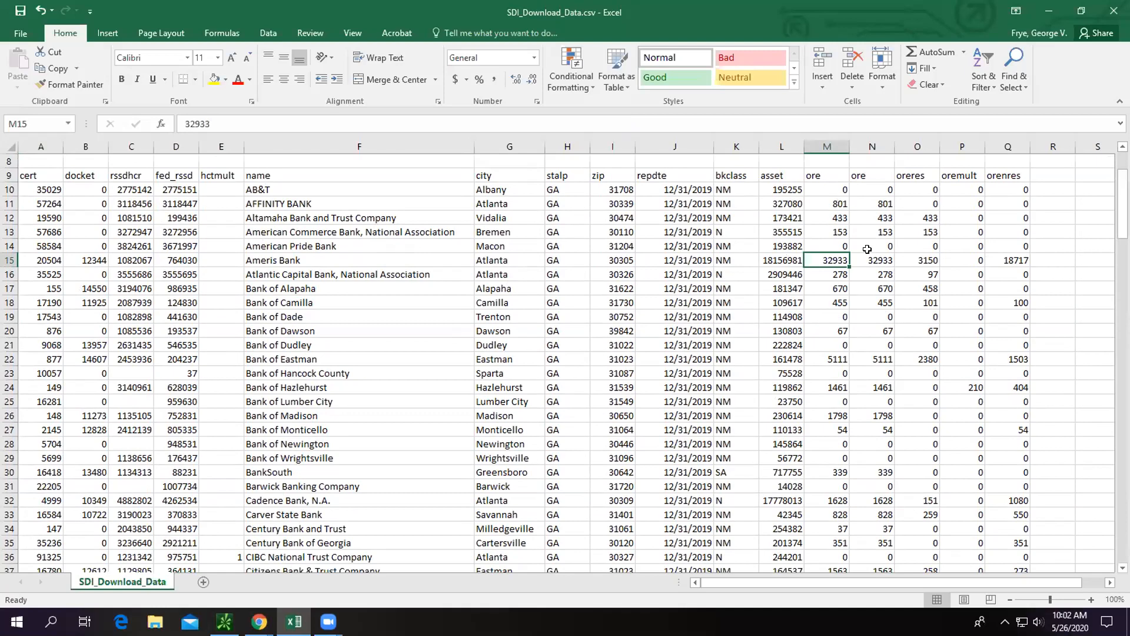
pyautogui.moveTo(1123, 200)
pyautogui.mouseDown()
pyautogui.moveTo(1123, 268)
pyautogui.moveTo(1123, 206)
pyautogui.mouseUp()
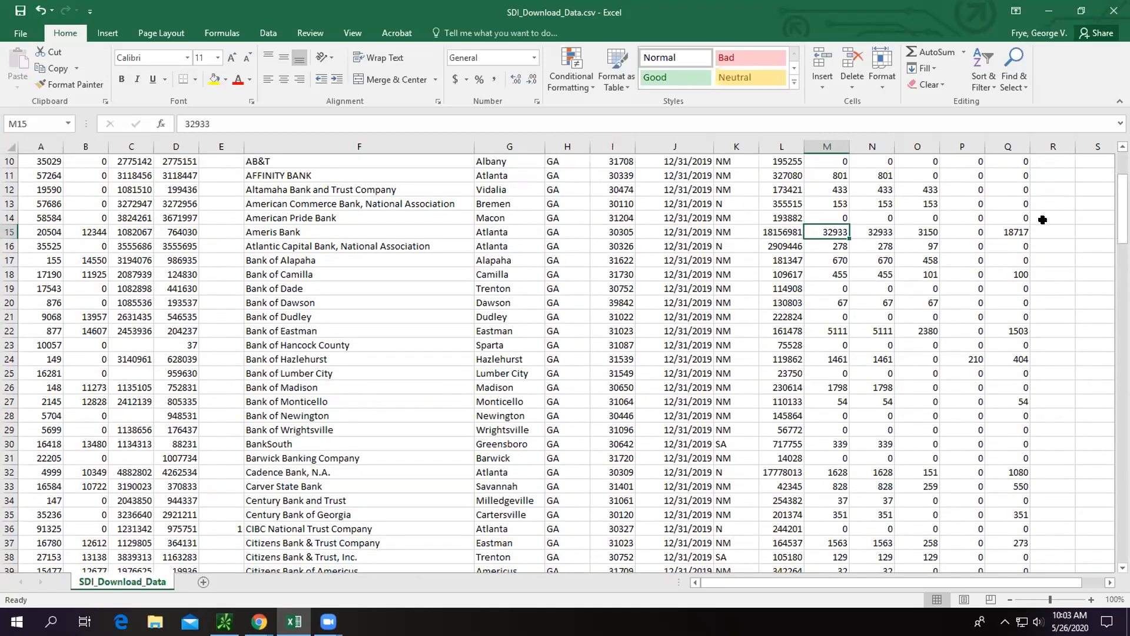